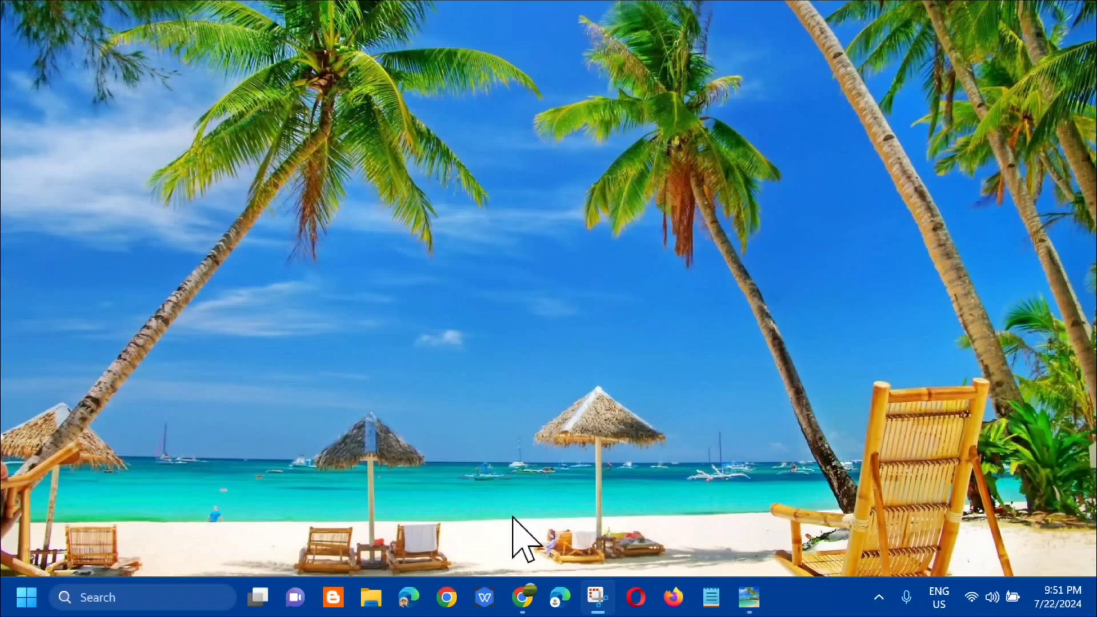
- Launch Chrome and switch off 'Use graphics acceleration when available' under Settings > System
{"action": "left_click", "coordinate": [524, 600]}
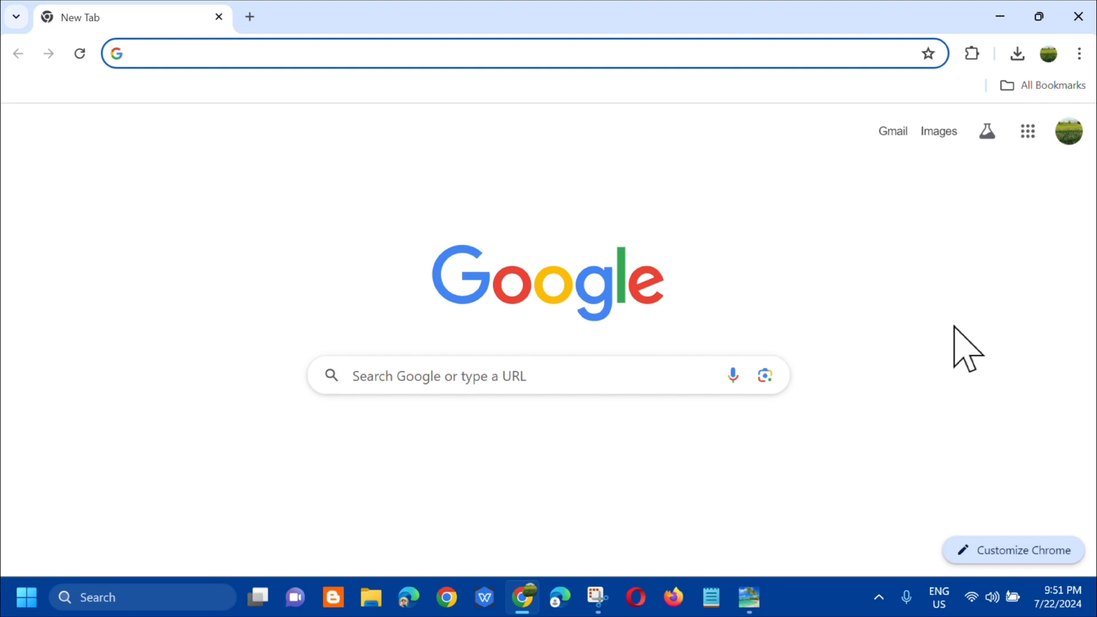
{"action": "left_click", "coordinate": [1078, 54]}
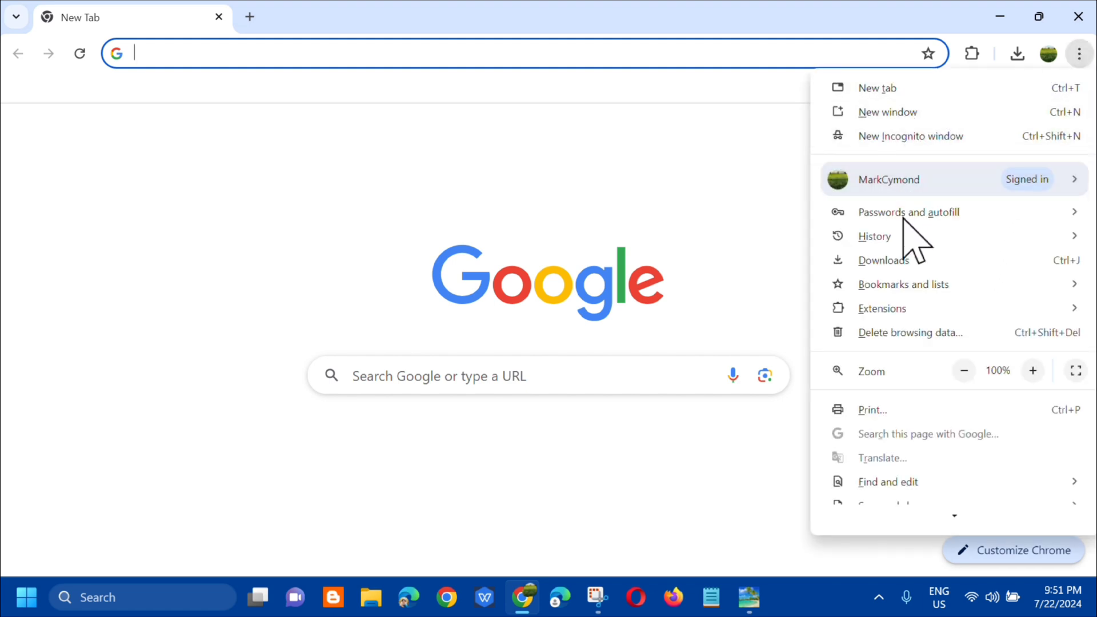
{"action": "scroll", "coordinate": [894, 337], "scroll_direction": "down", "scroll_amount": 3}
{"action": "mouse_move", "coordinate": [883, 459]}
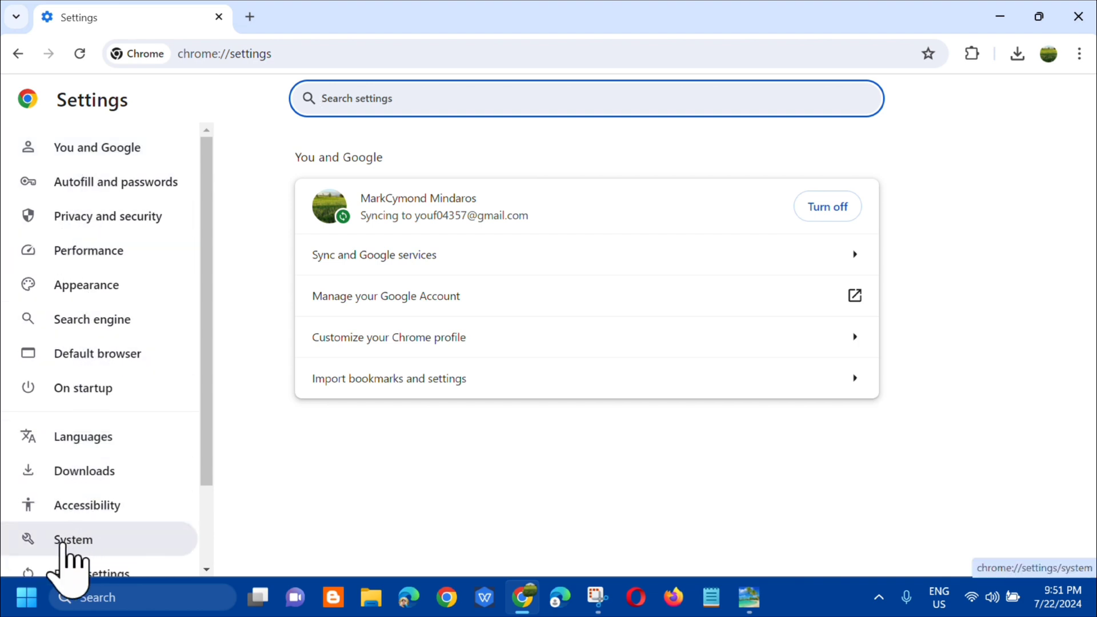
{"action": "left_click", "coordinate": [80, 540]}
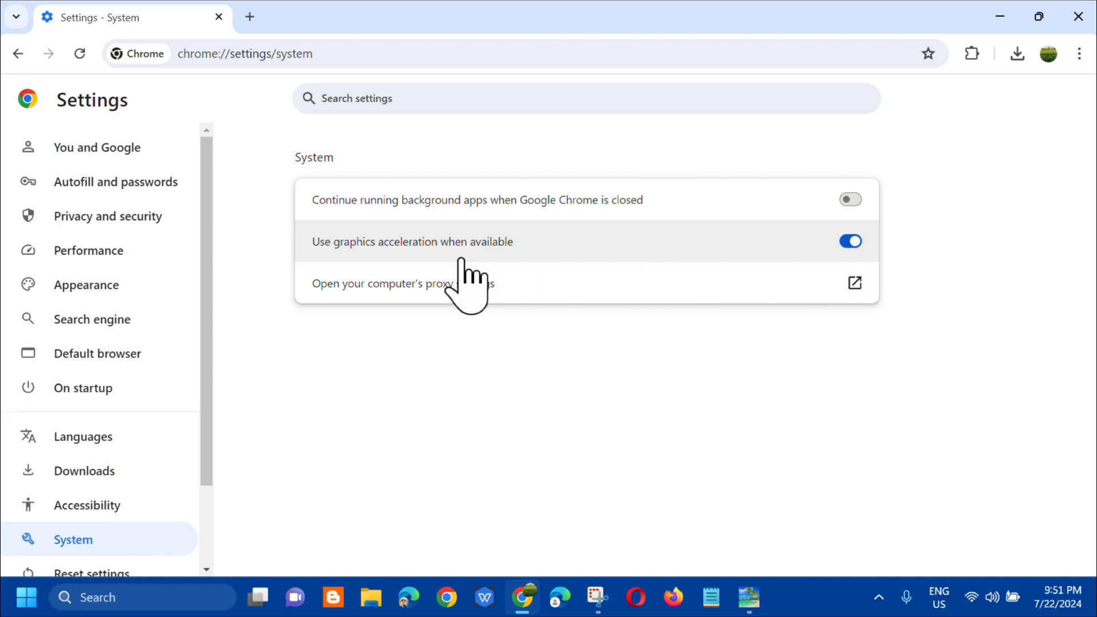
{"action": "left_click", "coordinate": [849, 243]}
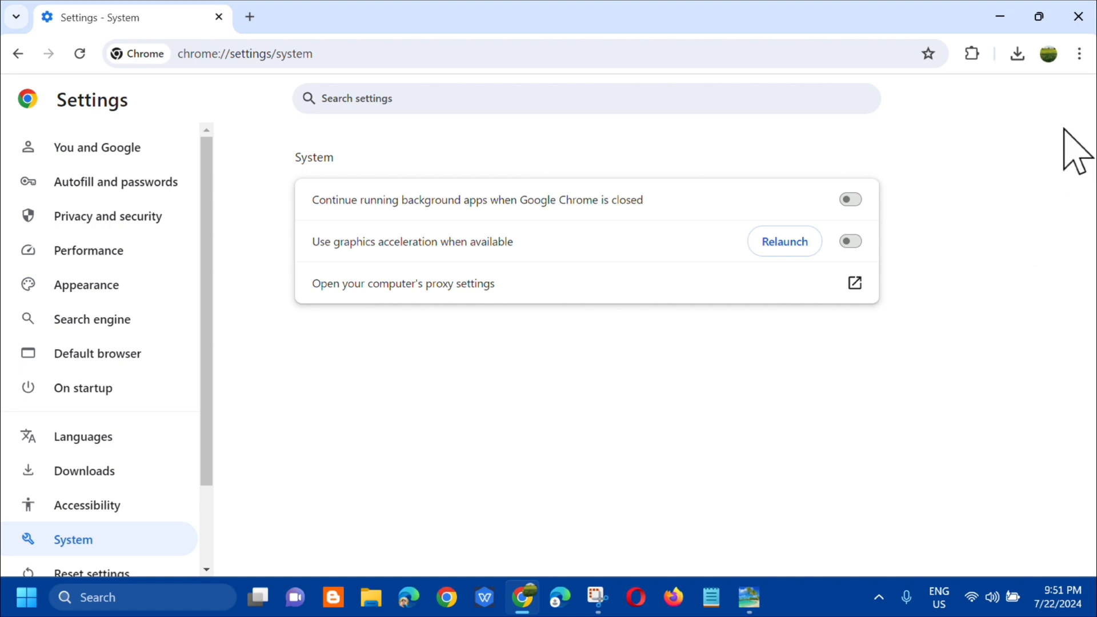
- Switch off the Auto Refresh Plus, Volume Master and Google Docs Offline extensions, then close Chrome
{"action": "left_click", "coordinate": [1079, 54]}
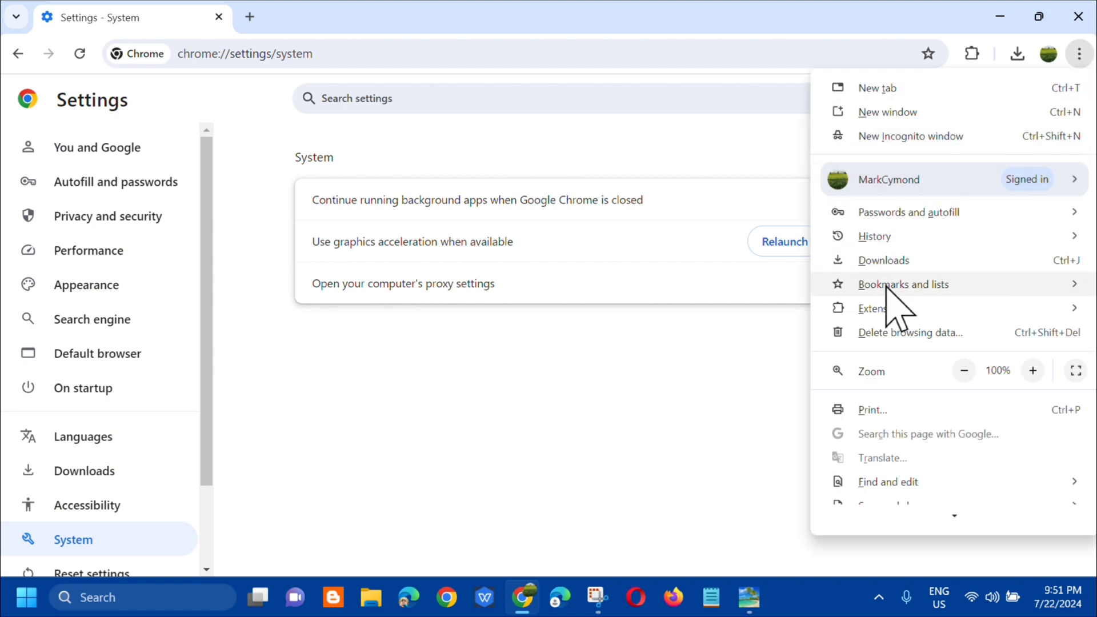
{"action": "mouse_move", "coordinate": [886, 311]}
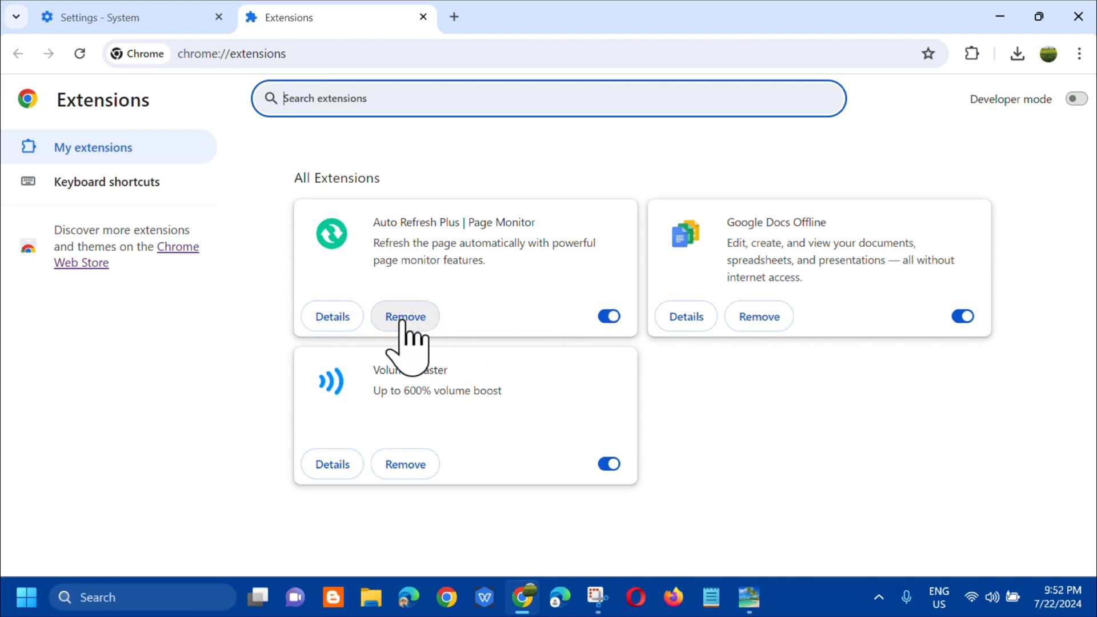
{"action": "left_click", "coordinate": [609, 316]}
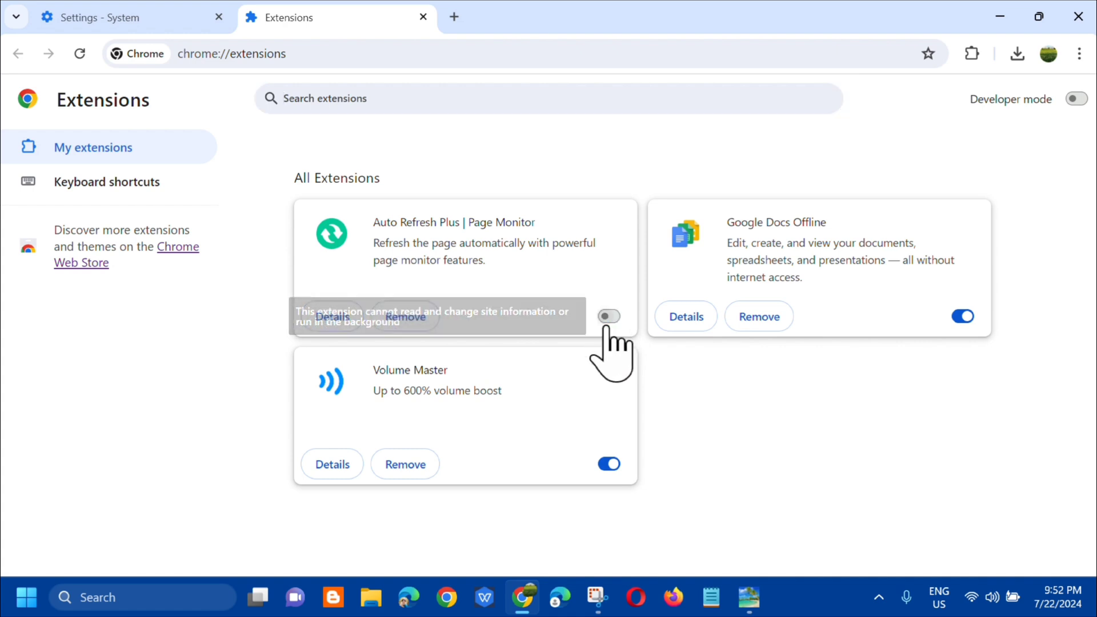
{"action": "left_click", "coordinate": [607, 463]}
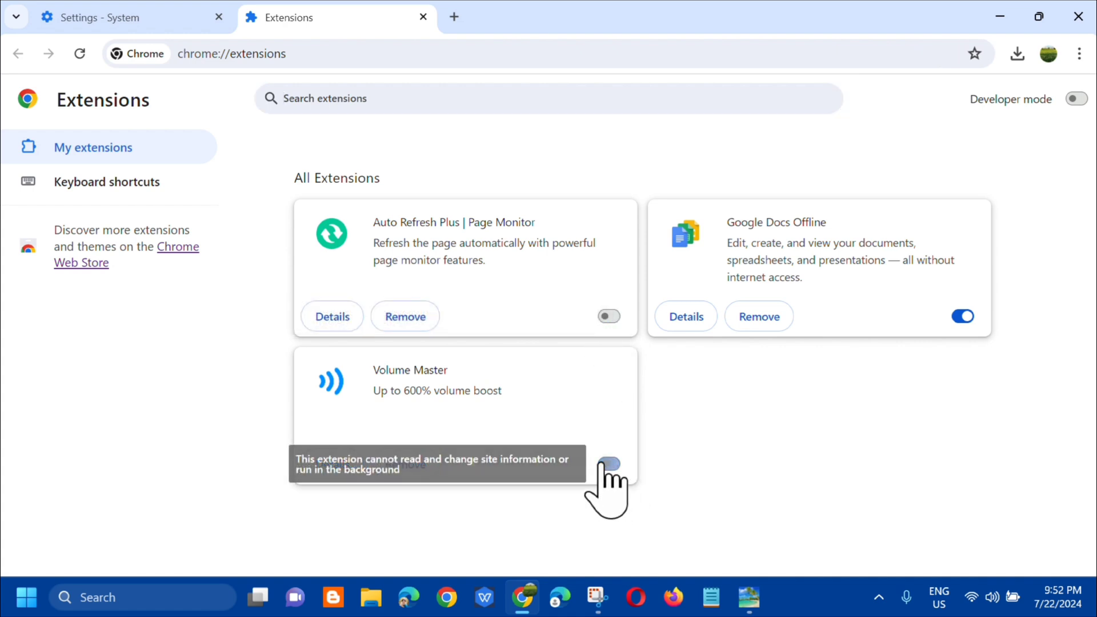
{"action": "left_click", "coordinate": [962, 317]}
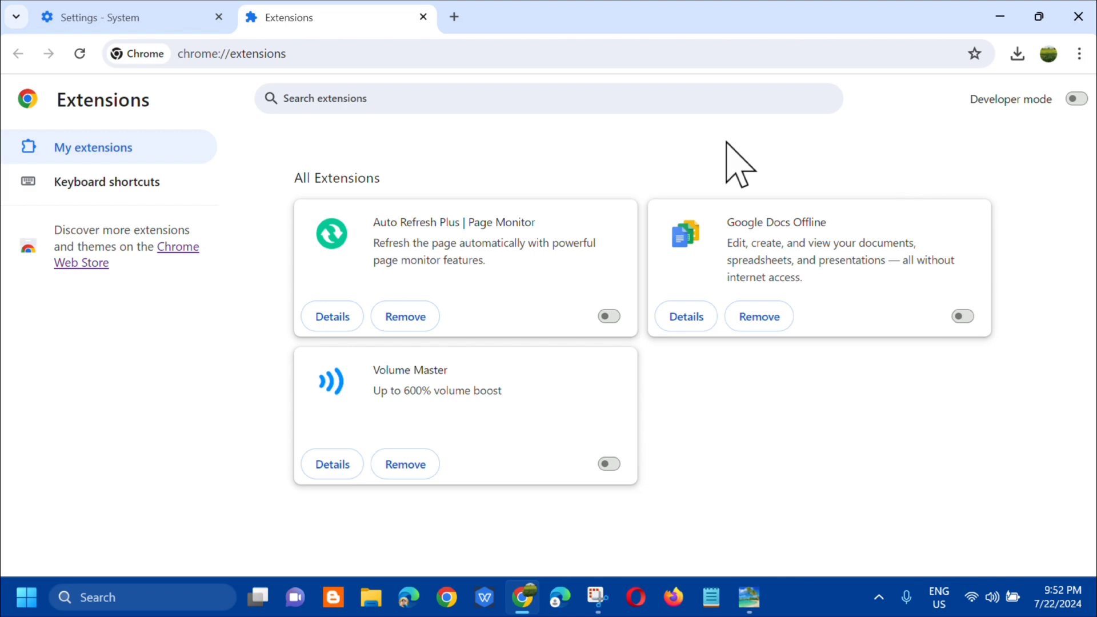
{"action": "left_click", "coordinate": [1078, 16]}
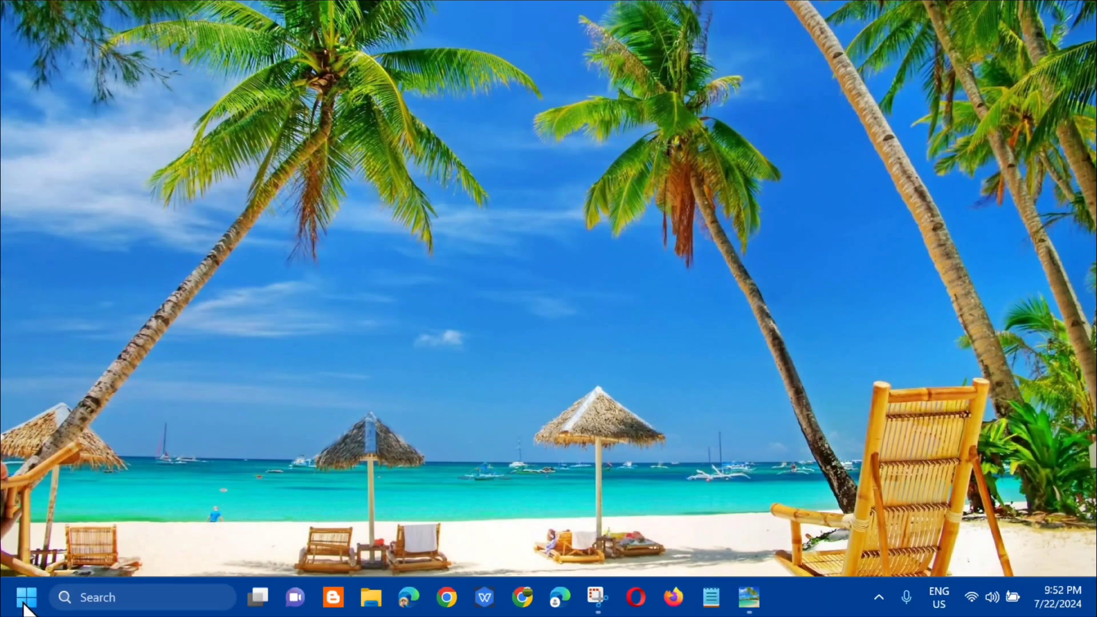
- Open Device Manager from the Start button's quick menu and expand Display adapters
{"action": "right_click", "coordinate": [24, 606]}
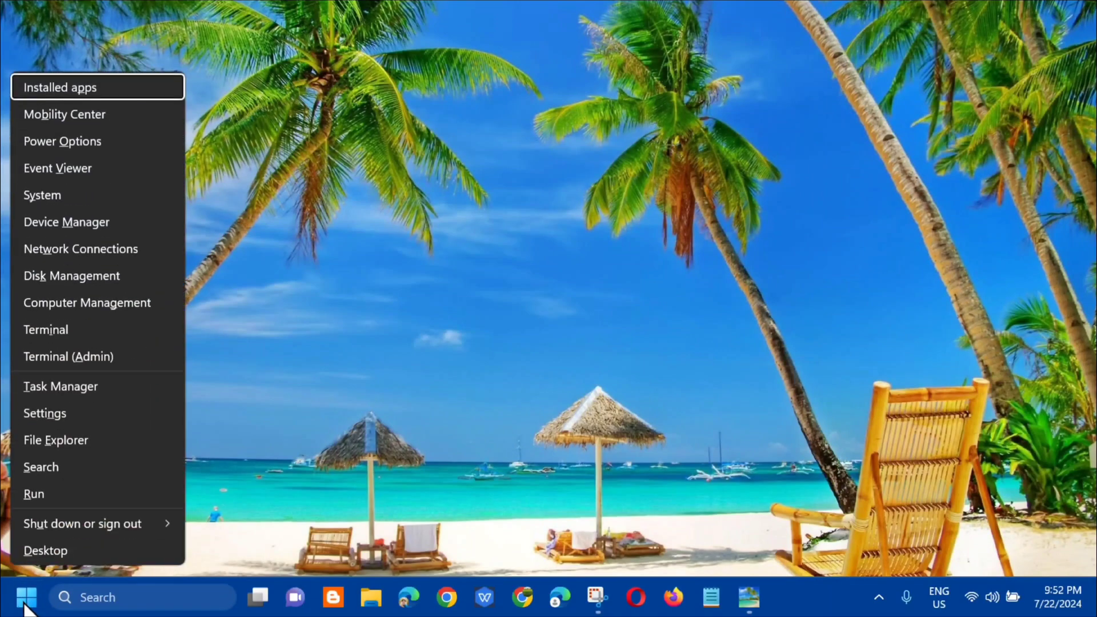
{"action": "left_click", "coordinate": [84, 223]}
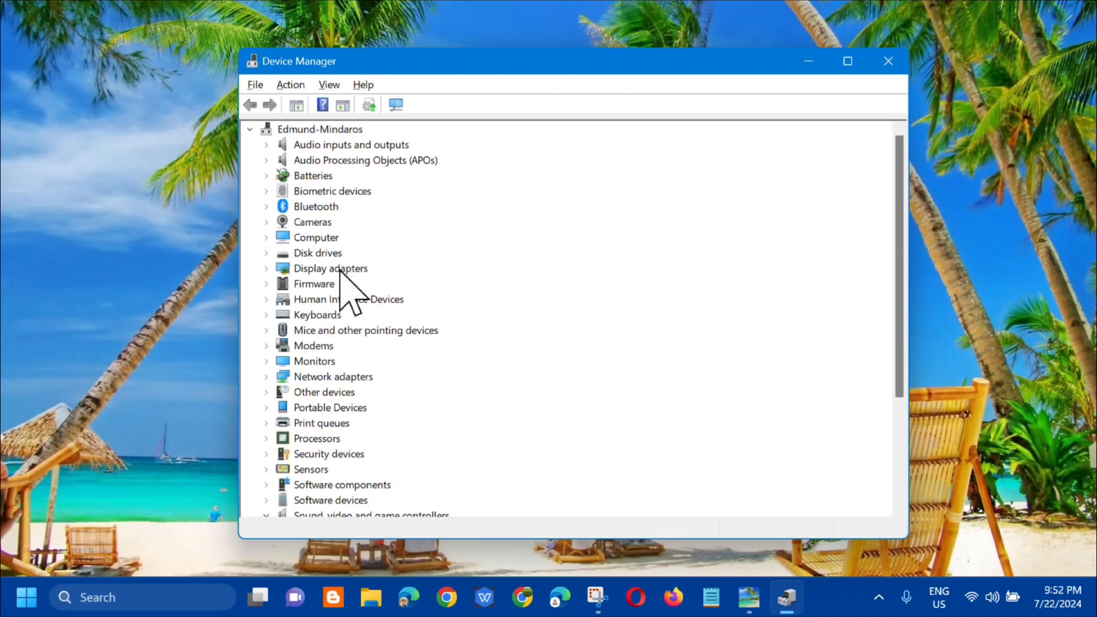
{"action": "left_click", "coordinate": [308, 270]}
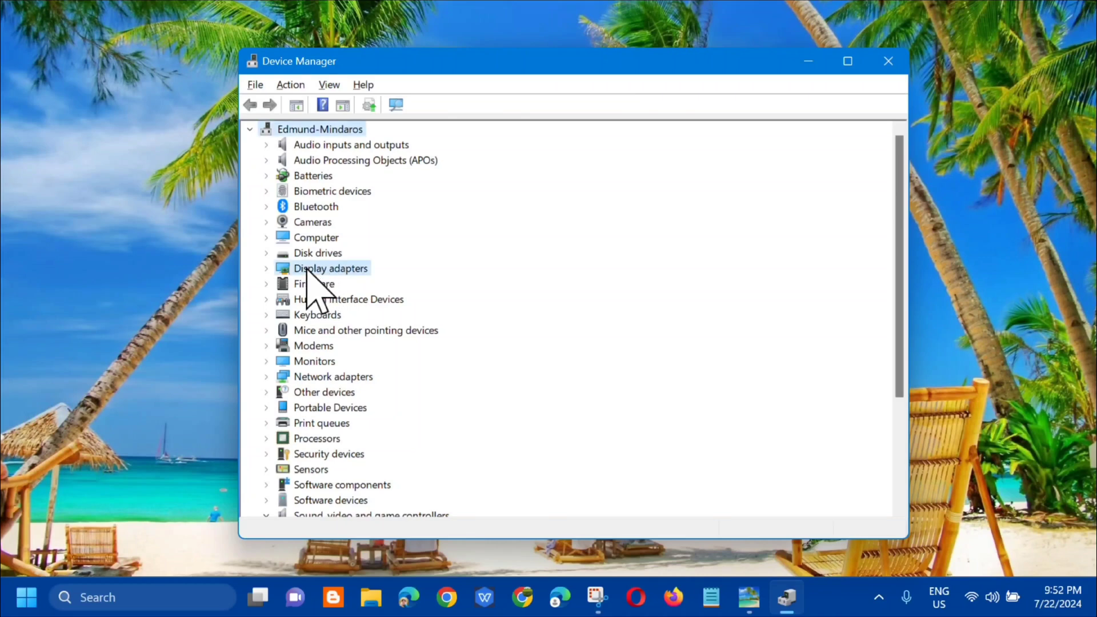
{"action": "double_click", "coordinate": [307, 268]}
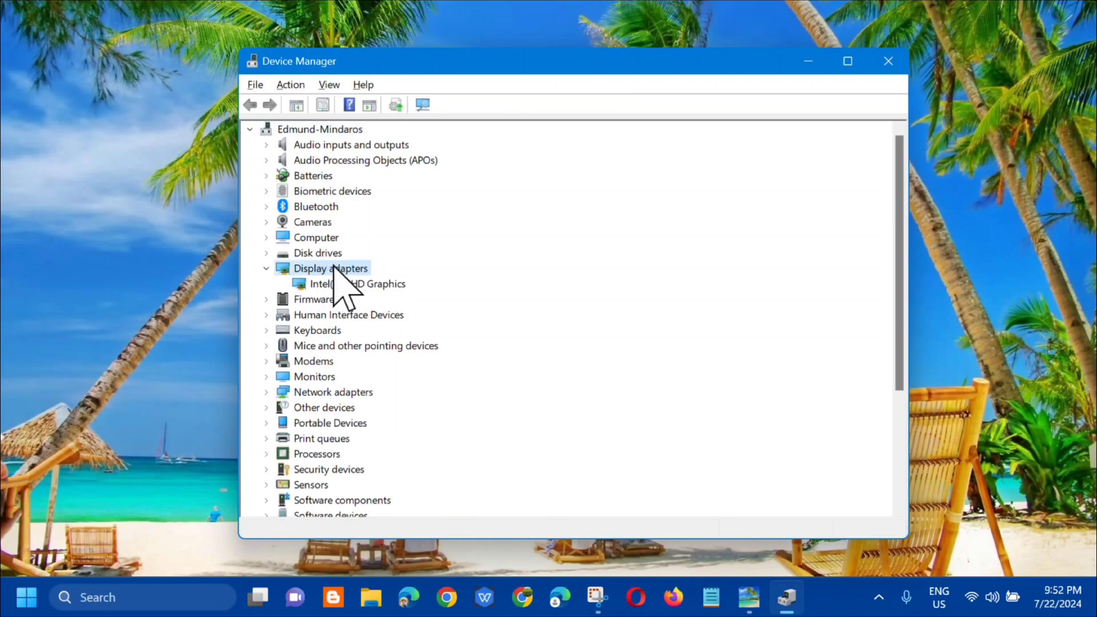
- Run an automatic driver search for Intel(R) UHD Graphics and close the result
{"action": "left_click", "coordinate": [380, 285]}
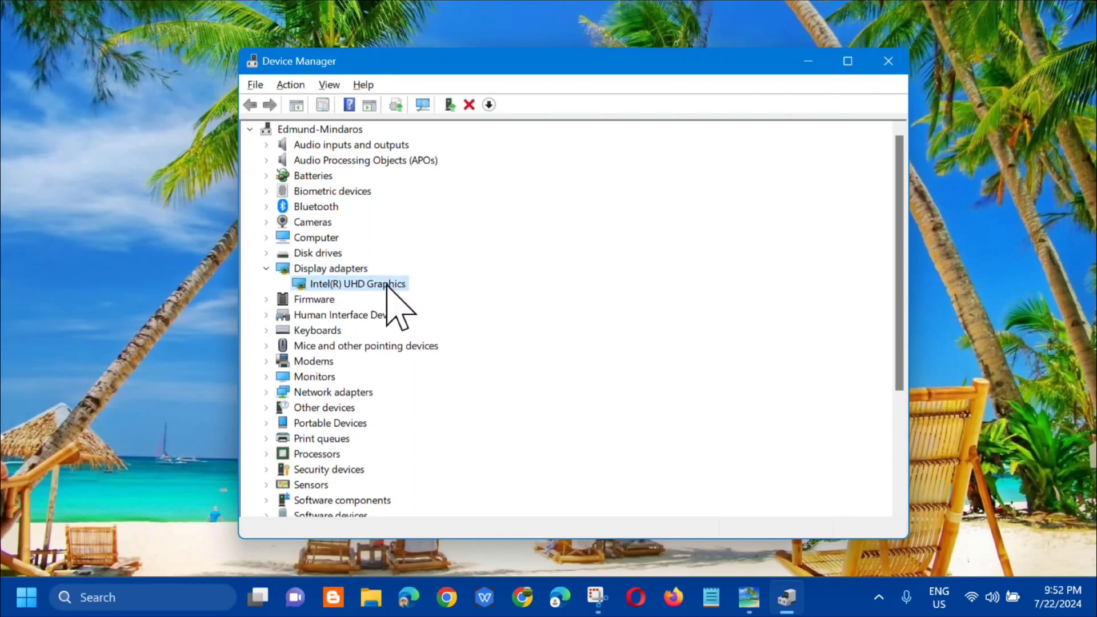
{"action": "right_click", "coordinate": [387, 284]}
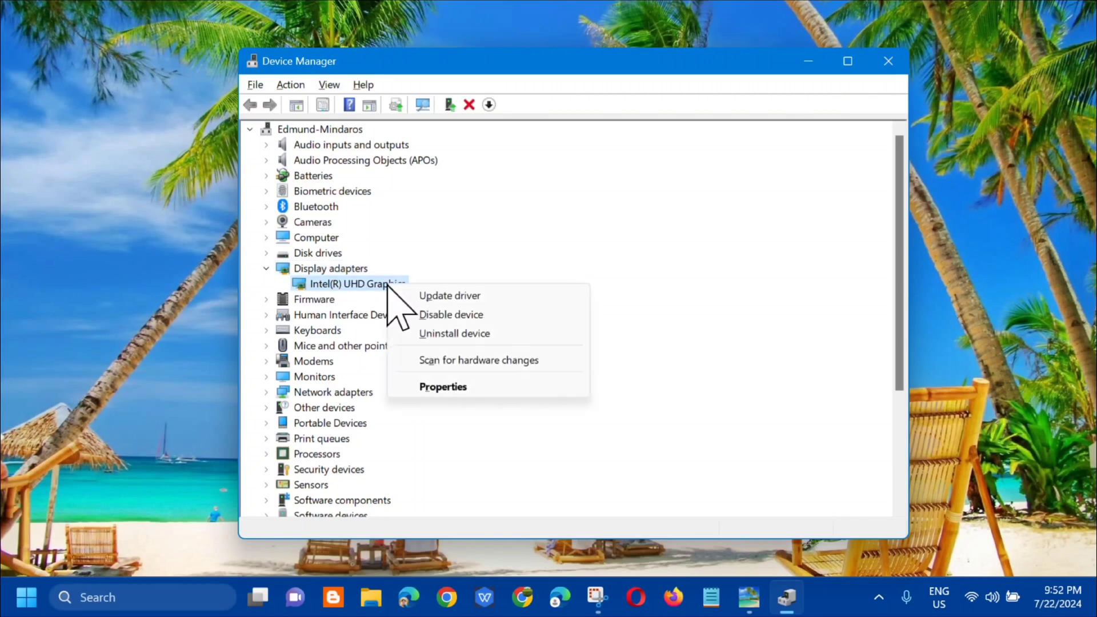
{"action": "left_click", "coordinate": [446, 298]}
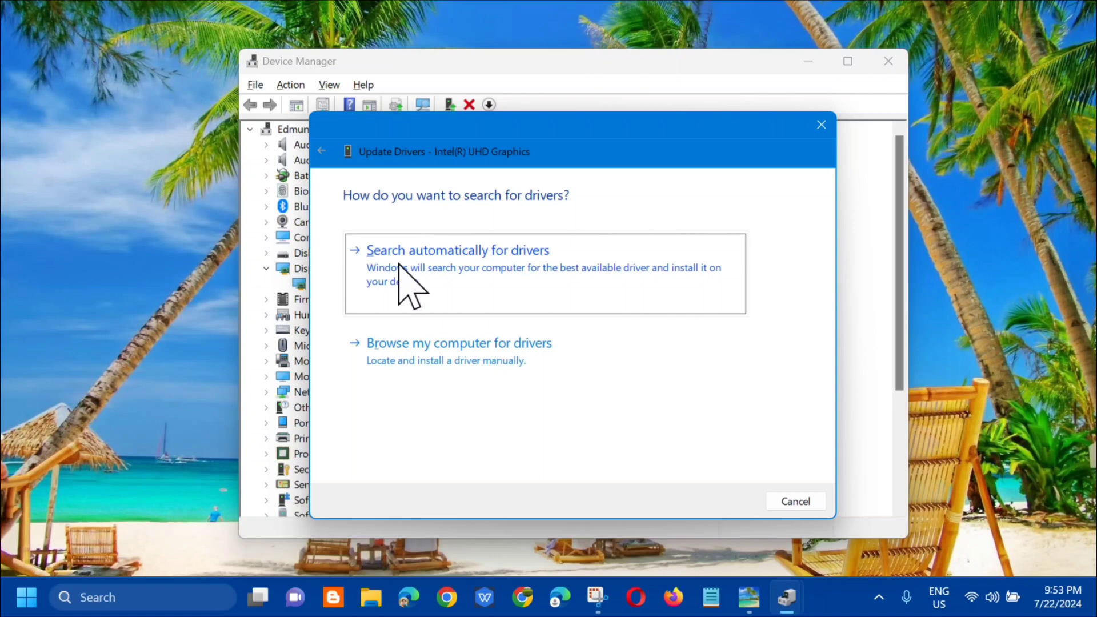
{"action": "left_click", "coordinate": [430, 261]}
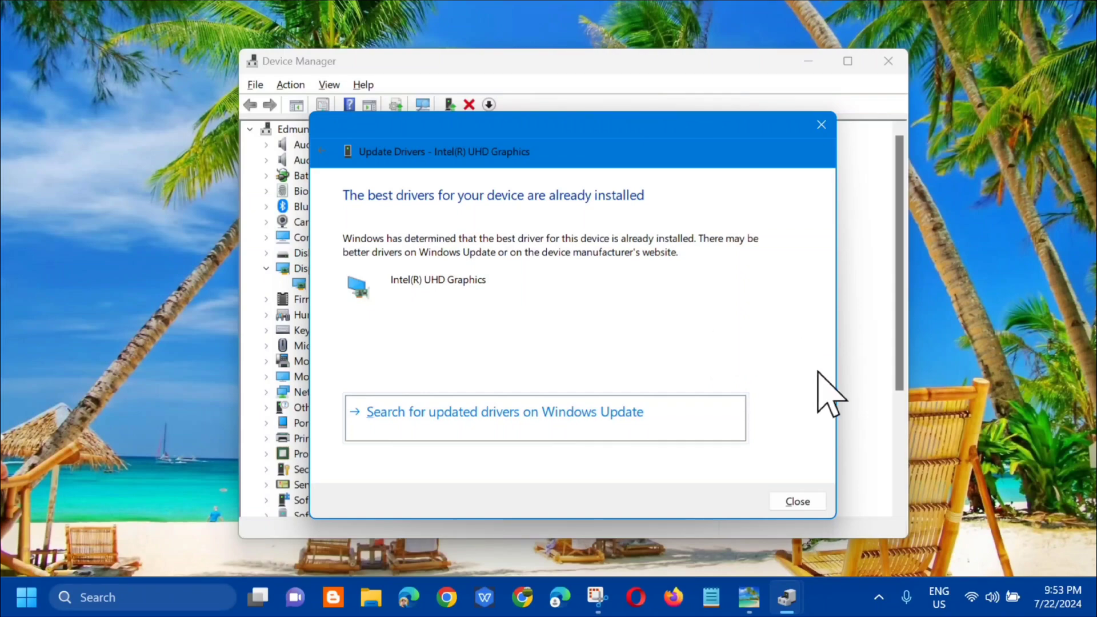
{"action": "left_click", "coordinate": [795, 500]}
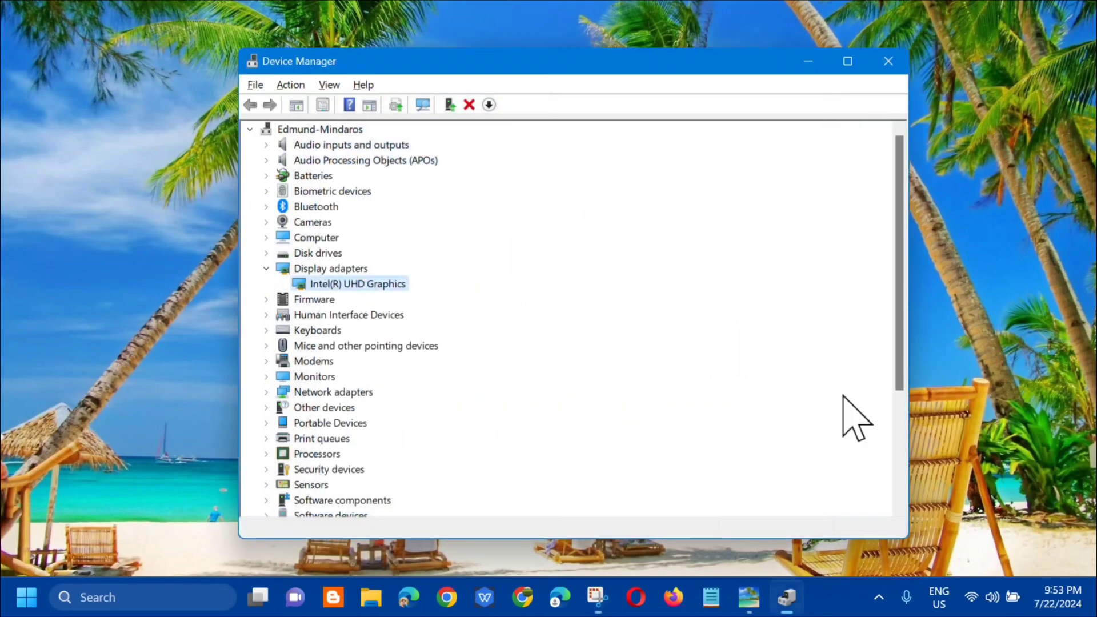
- Close Device Manager and search Start for 'trouble' to reach Troubleshoot settings
{"action": "left_click", "coordinate": [888, 61]}
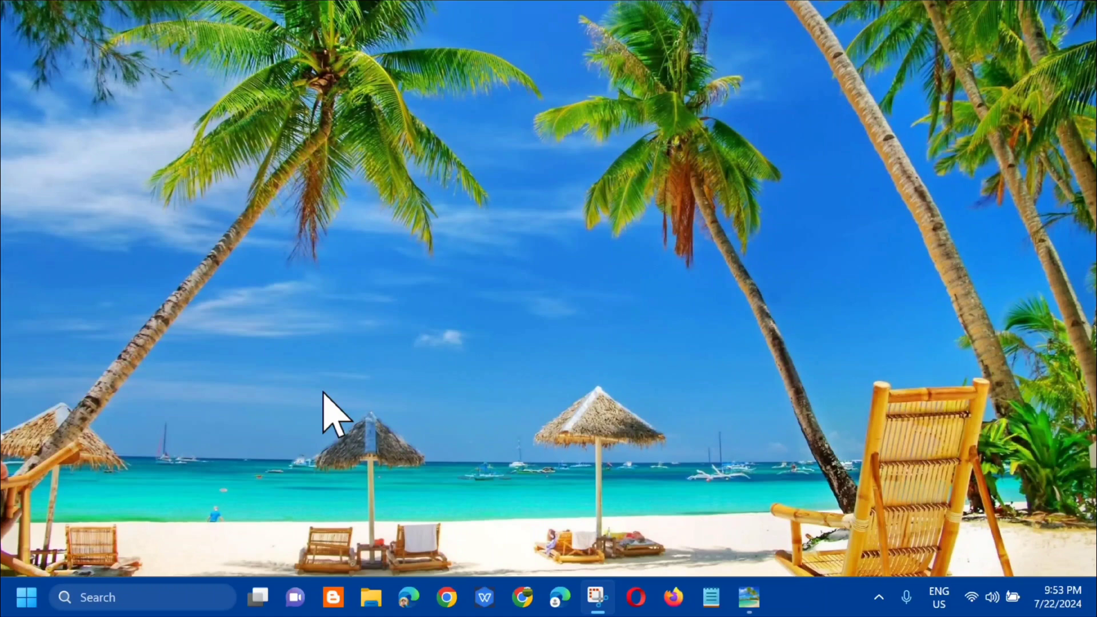
{"action": "left_click", "coordinate": [25, 600]}
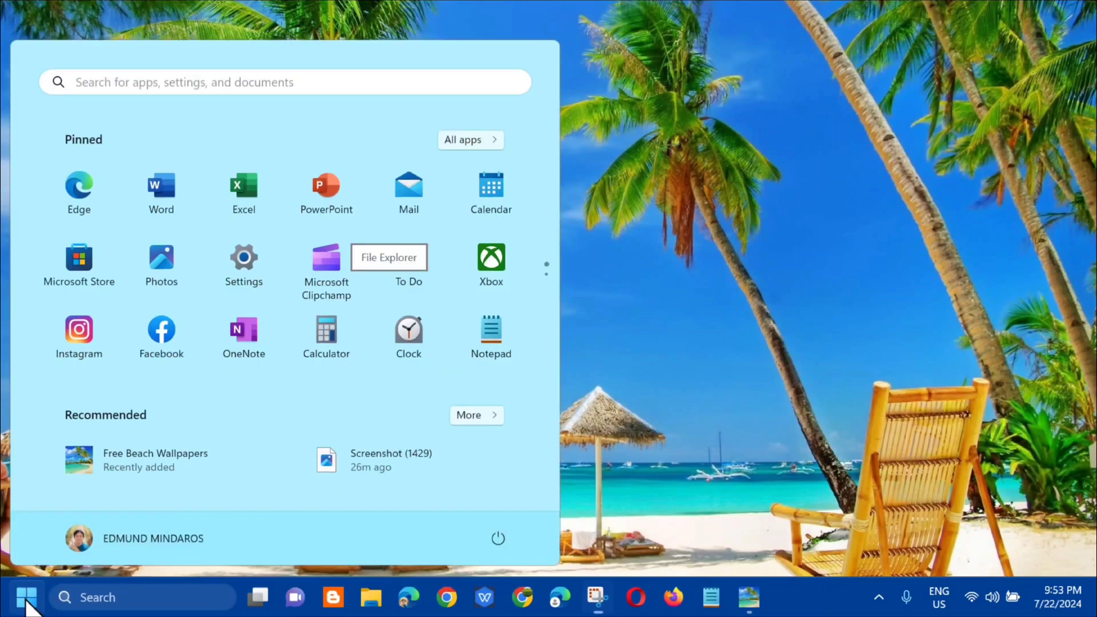
{"action": "left_click", "coordinate": [149, 86]}
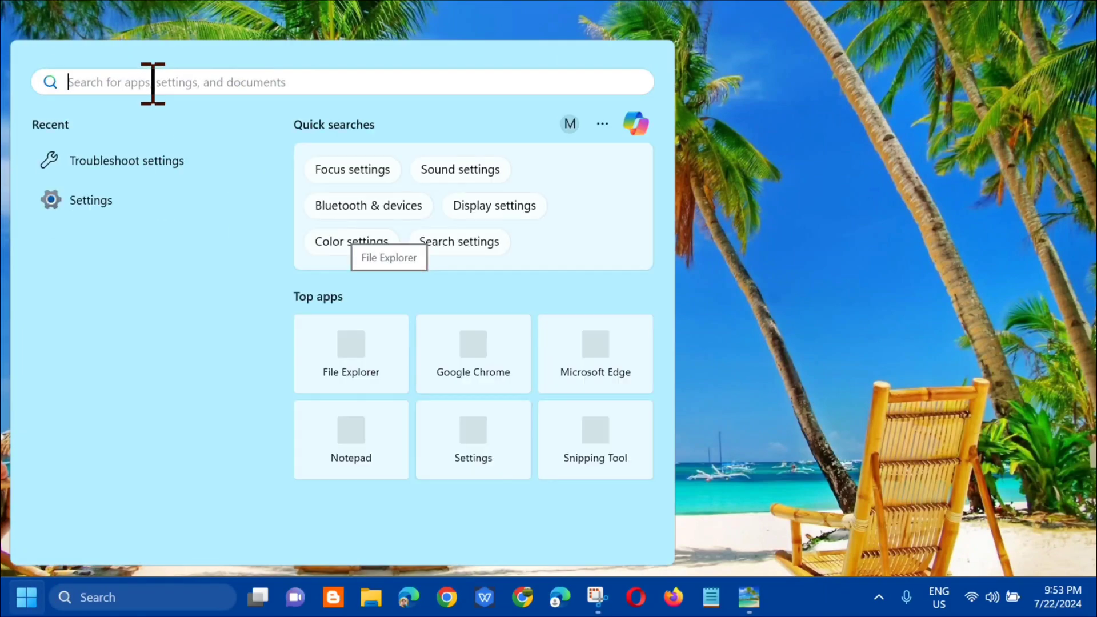
{"action": "type", "text": "trouble"}
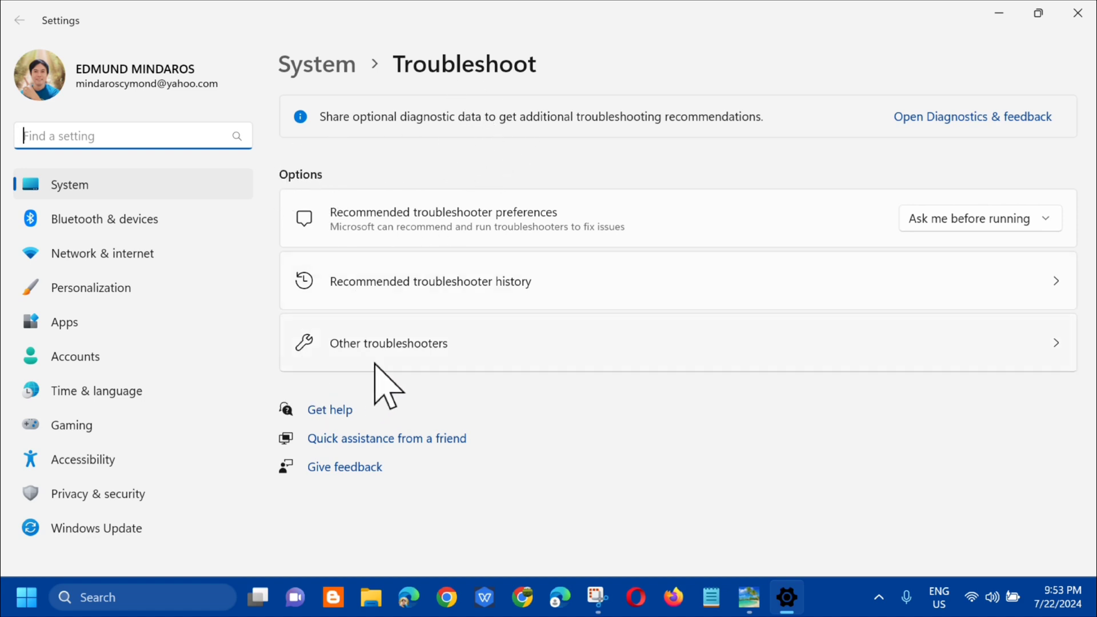
- Open Other troubleshooters and bring up the Video Playback troubleshooter
{"action": "left_click", "coordinate": [387, 343]}
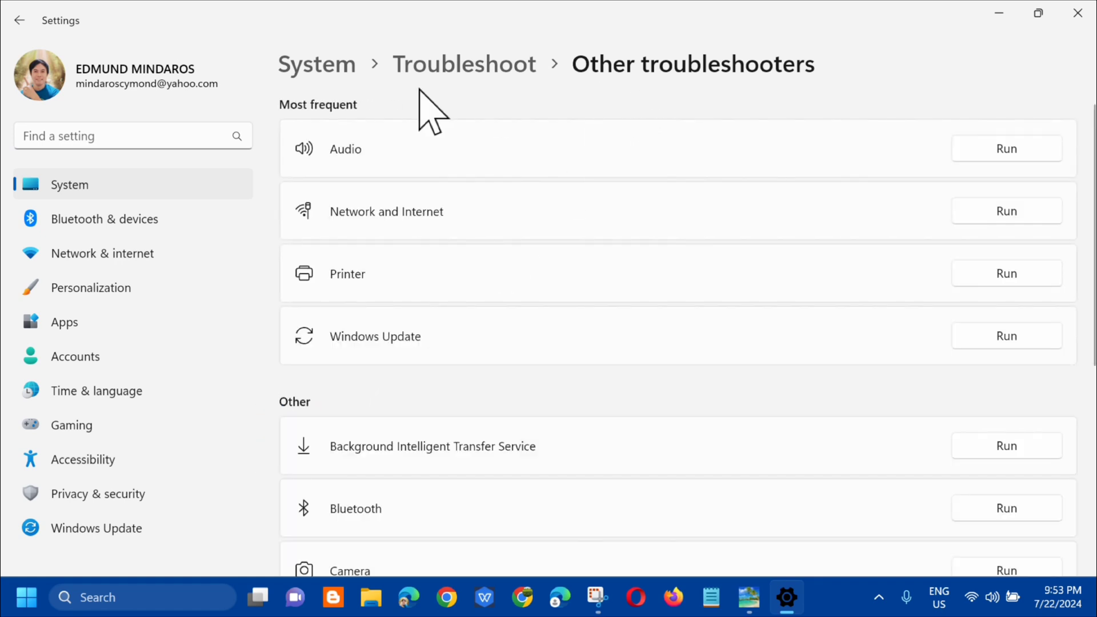
{"action": "scroll", "coordinate": [420, 295], "scroll_direction": "down", "scroll_amount": 5}
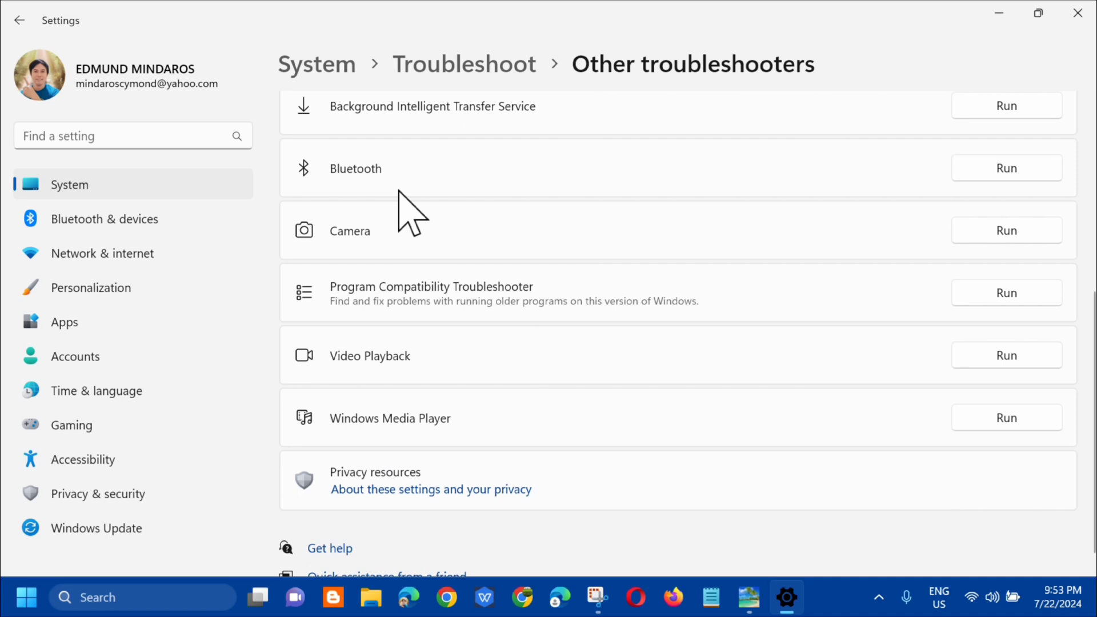
{"action": "scroll", "coordinate": [401, 228], "scroll_direction": "up", "scroll_amount": 3}
{"action": "scroll", "coordinate": [429, 277], "scroll_direction": "down", "scroll_amount": 3}
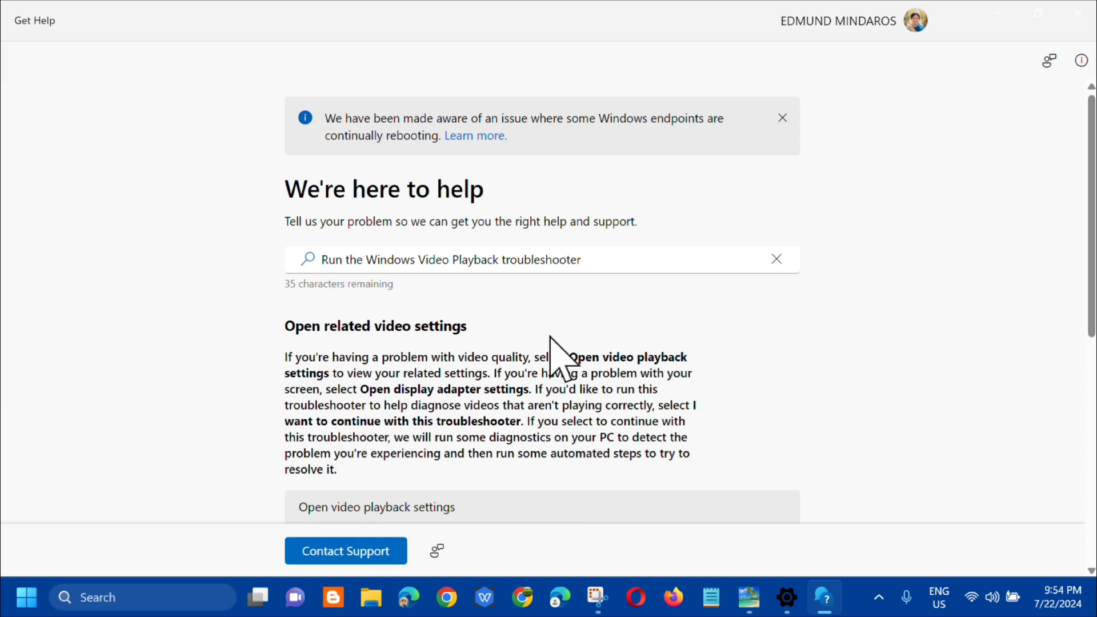
- Scroll through the Video Playback troubleshooter's guidance in Get Help, then close Get Help
{"action": "left_click", "coordinate": [602, 257]}
{"action": "scroll", "coordinate": [691, 333], "scroll_direction": "down", "scroll_amount": 3}
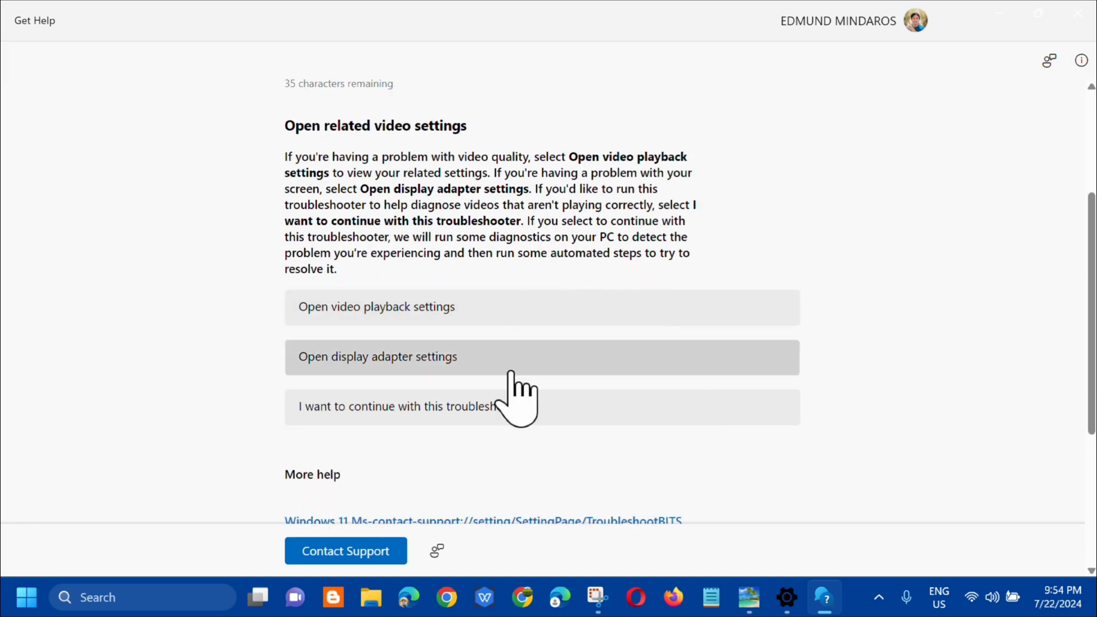
{"action": "scroll", "coordinate": [521, 443], "scroll_direction": "down", "scroll_amount": 4}
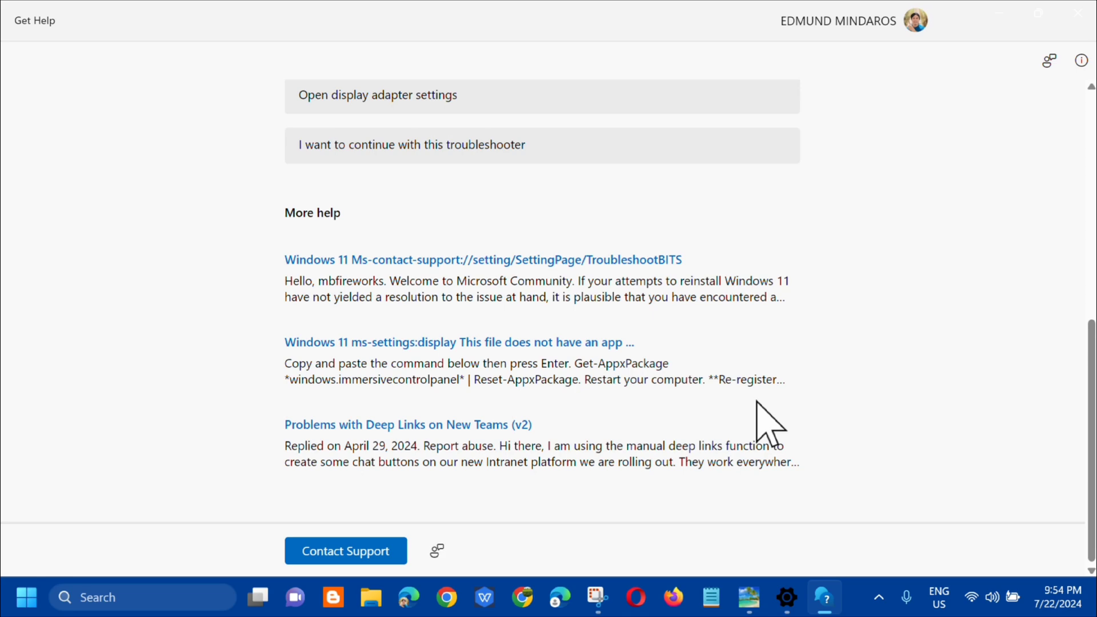
{"action": "left_click", "coordinate": [1077, 16]}
- Close Settings and choose Restart from the Start menu's power options
{"action": "left_click", "coordinate": [1077, 16]}
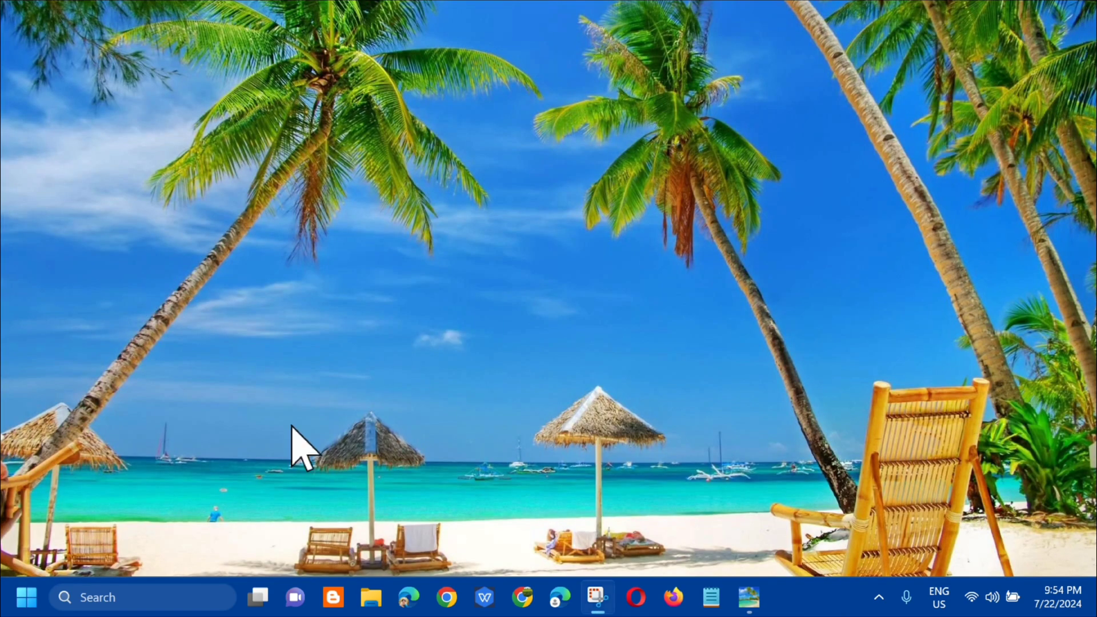
{"action": "left_click", "coordinate": [24, 598]}
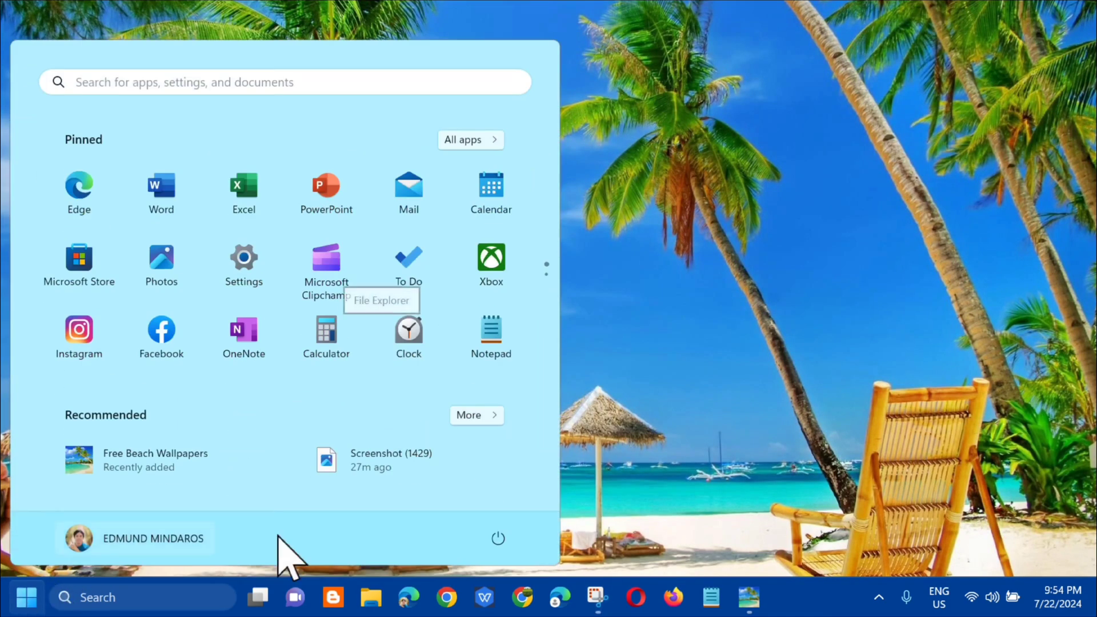
{"action": "left_click", "coordinate": [498, 537]}
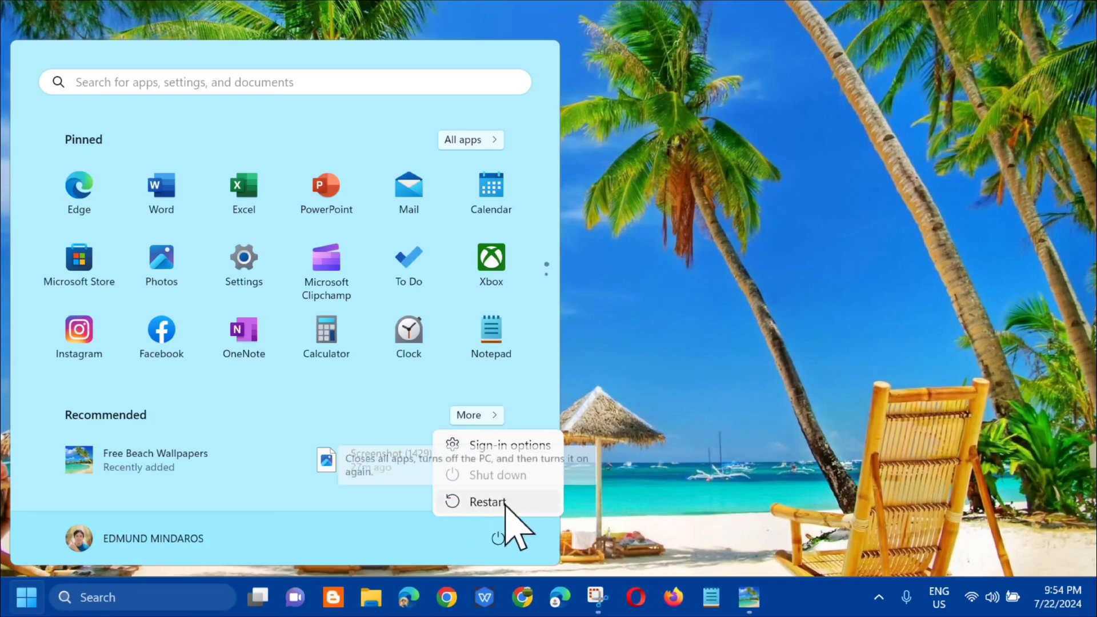
{"action": "left_click", "coordinate": [712, 285]}
{"action": "left_click", "coordinate": [714, 279]}
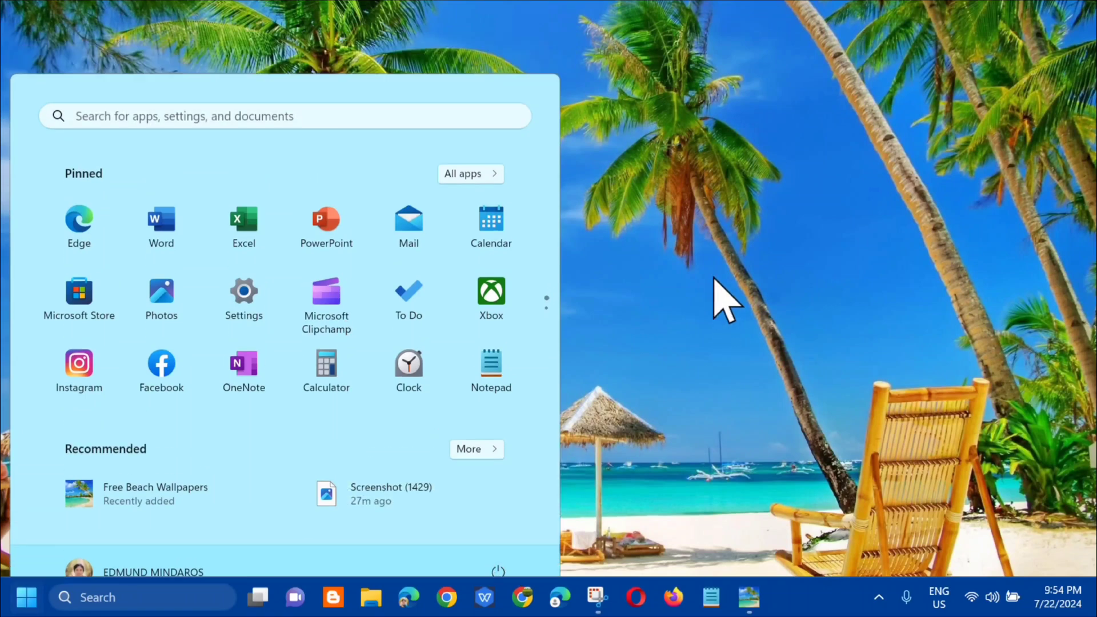